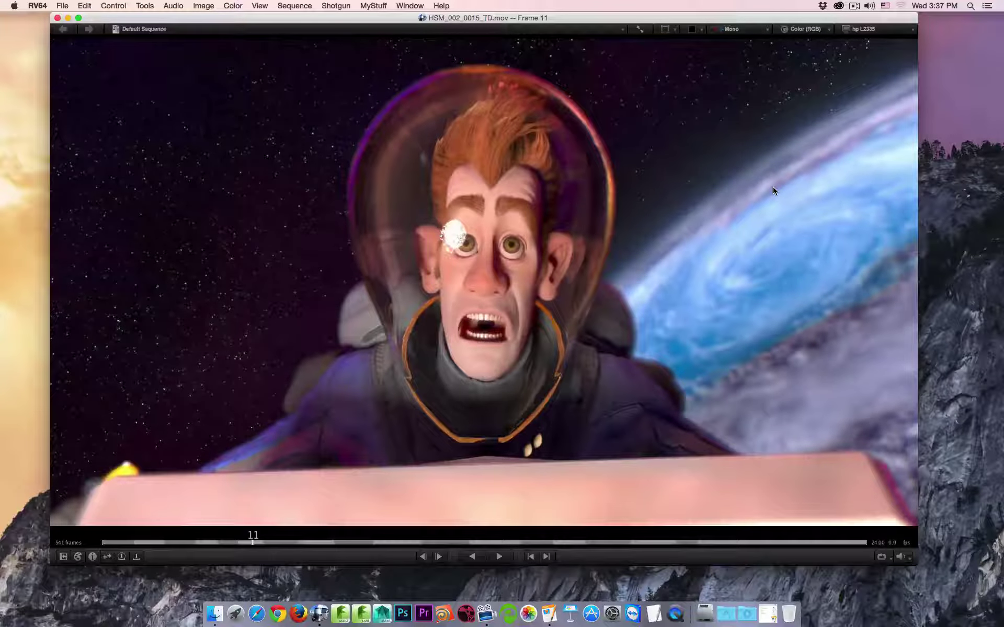
Play the sequence briefly and stop on frame 12 of HSM_002_0030_ANIM.mov in shot spbc_0030.
{"action": "key", "text": "space"}
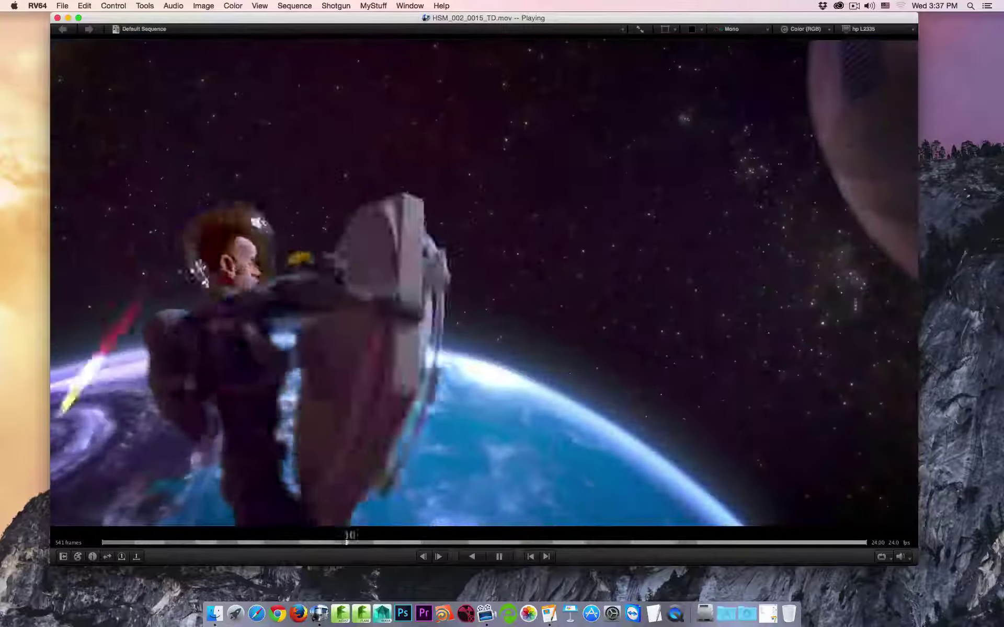
{"action": "key", "text": "space"}
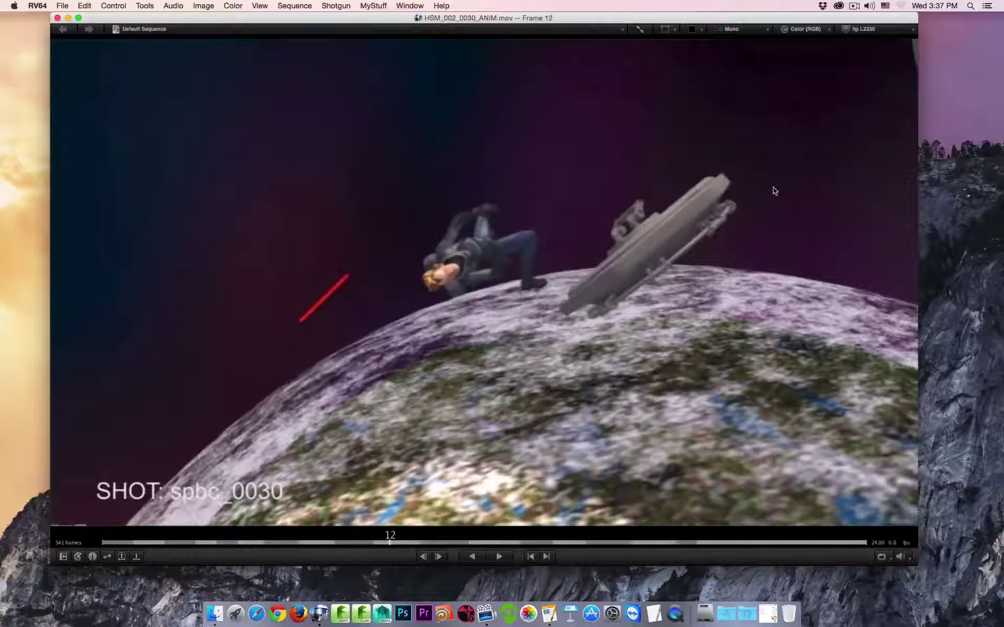
{"action": "left_click", "coordinate": [82, 5]}
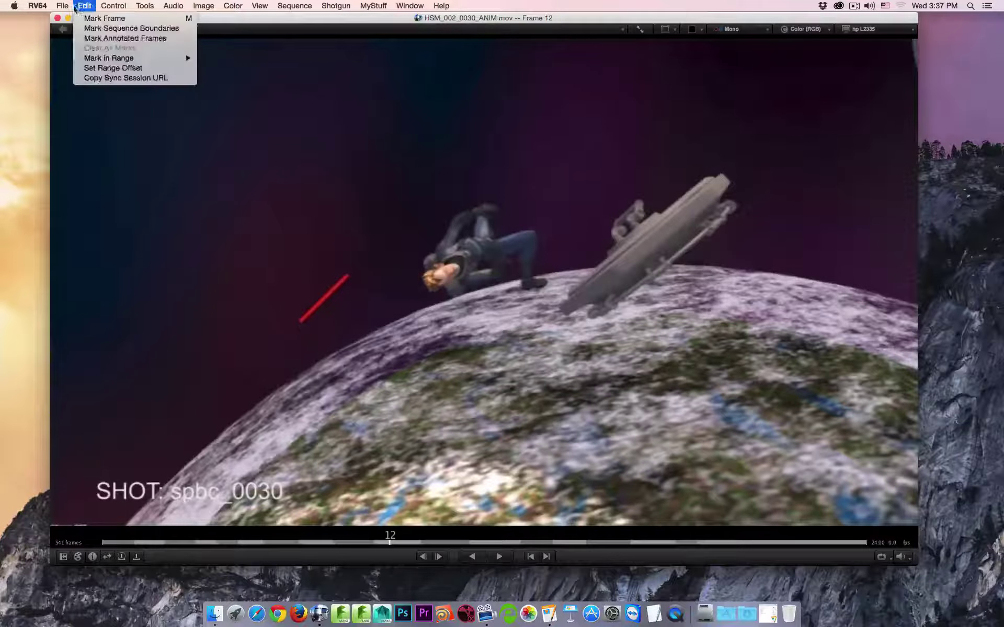
{"action": "left_click", "coordinate": [81, 6]}
{"action": "left_click", "coordinate": [83, 6]}
{"action": "mouse_move", "coordinate": [118, 59]}
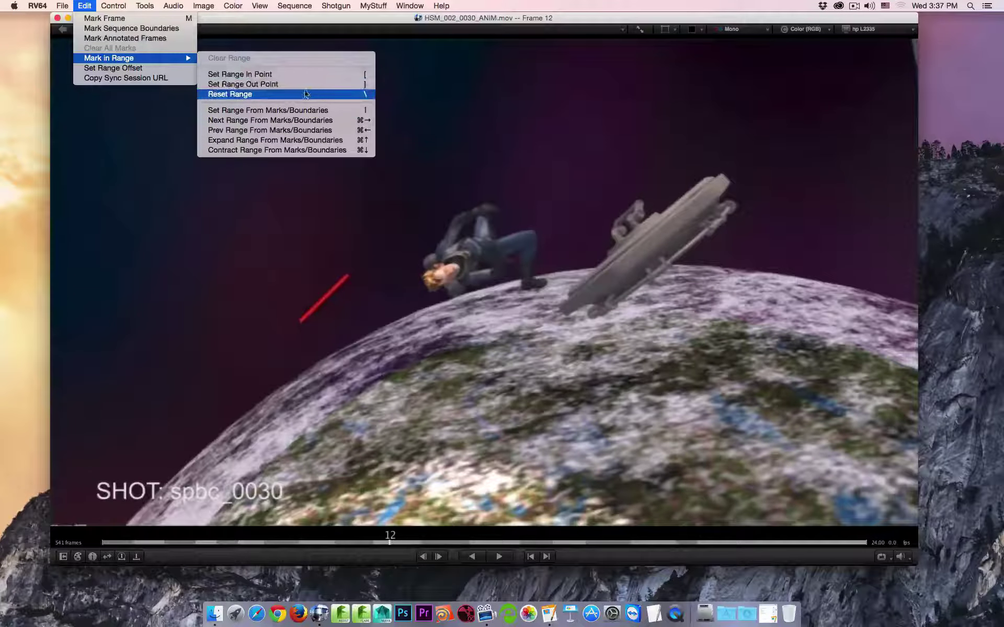
{"action": "left_click", "coordinate": [368, 85]}
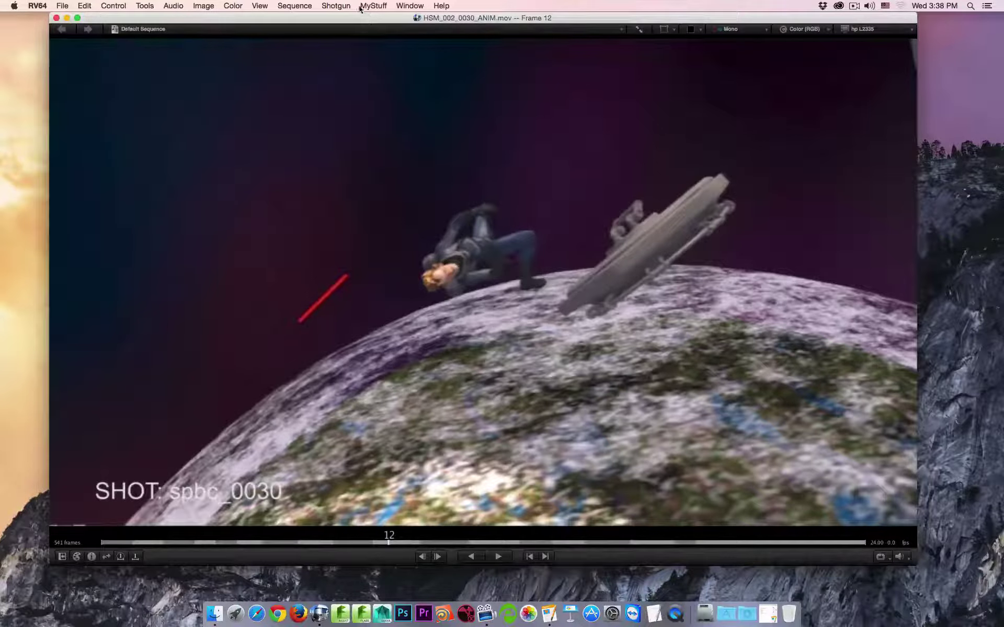
Mark in and out points during playback, stop on frame 22 of spbc_0050, then clear the marks.
{"action": "key", "text": "space"}
{"action": "key", "text": "bracketleft"}
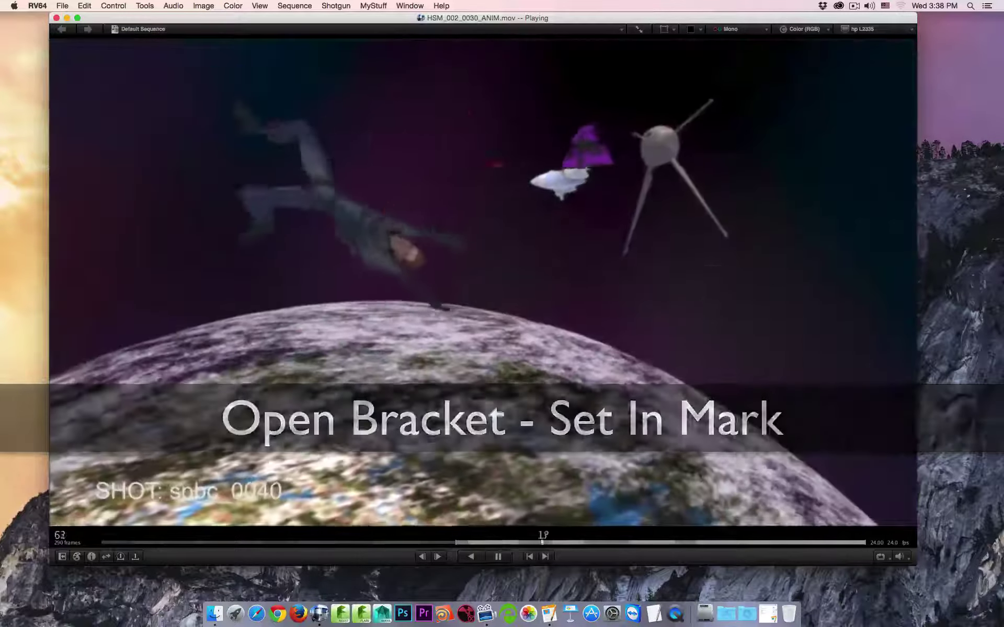
{"action": "key", "text": "bracketright"}
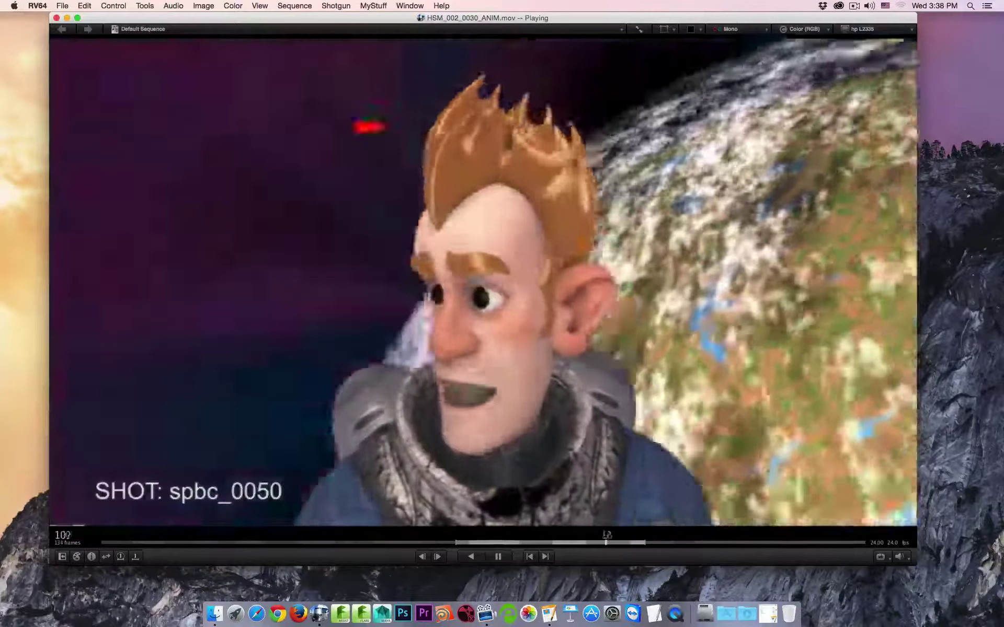
{"action": "key", "text": "space"}
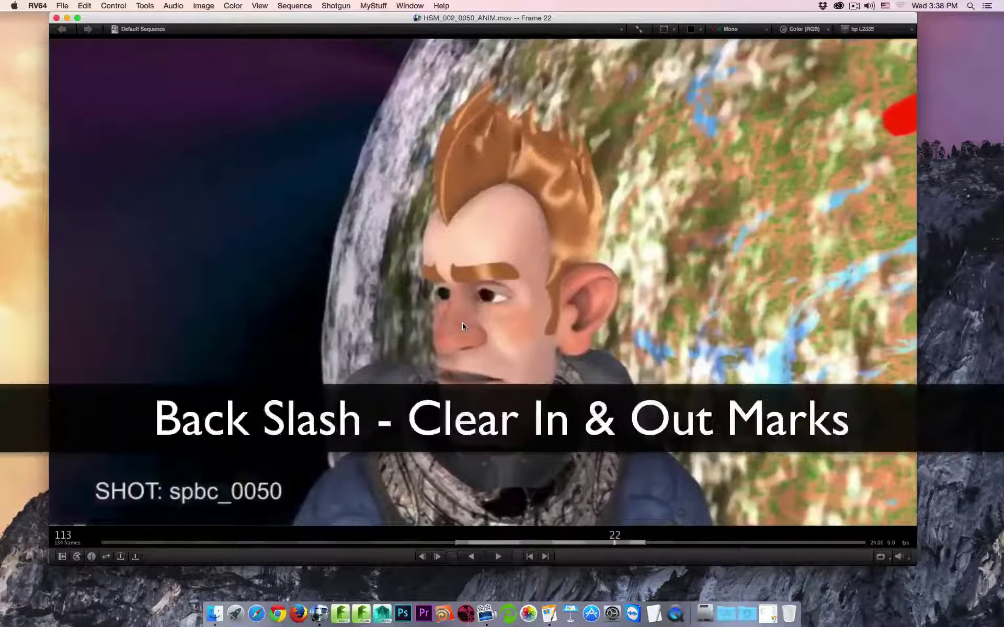
{"action": "key", "text": "backslash"}
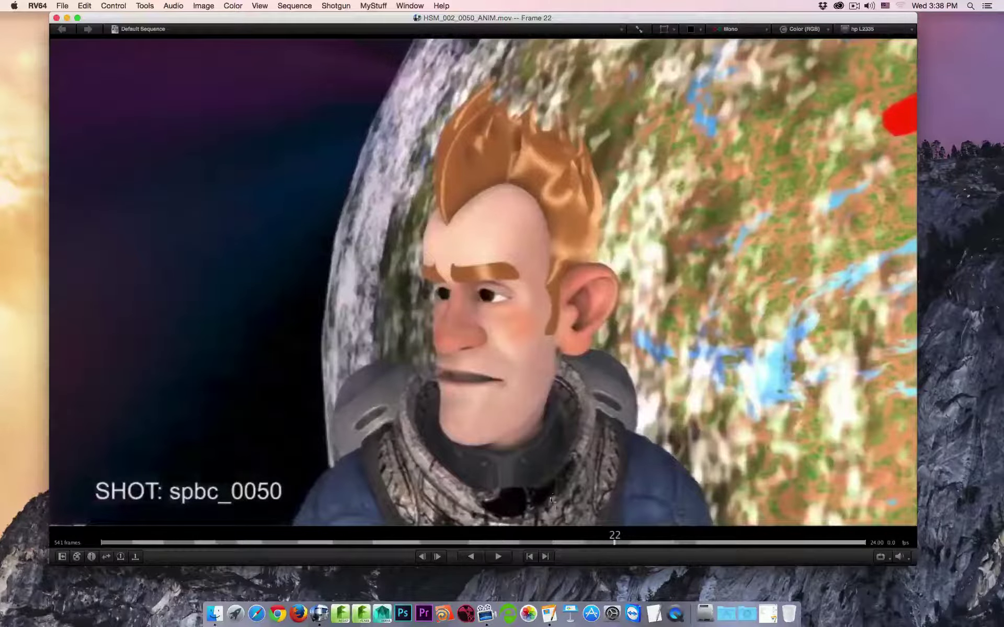
Set the in point early in shot spbc_0030 and the out point at frame 16 of spbc_0040.
{"action": "left_click", "coordinate": [385, 540]}
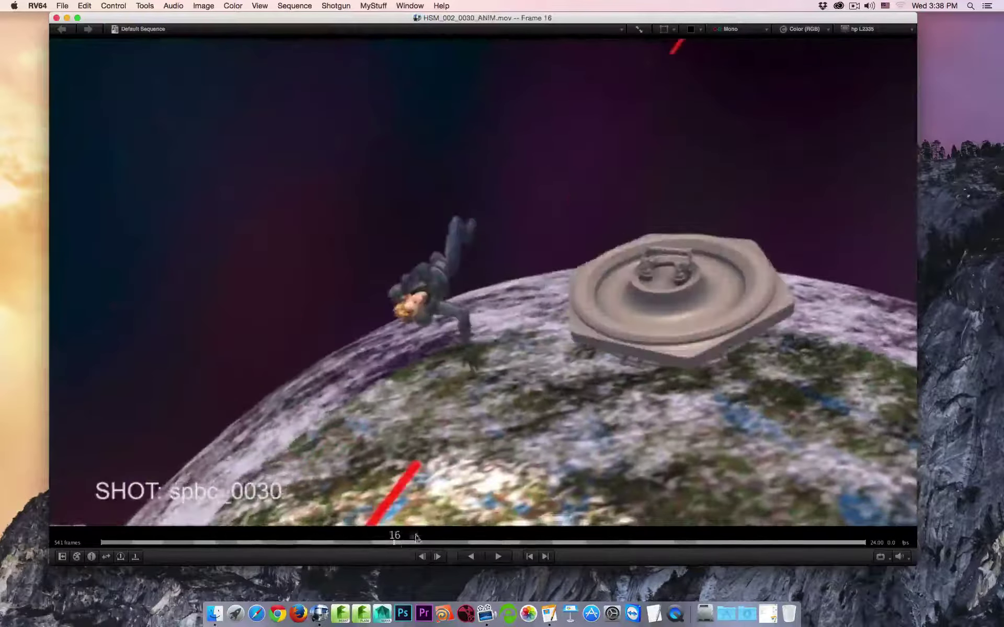
{"action": "key", "text": "bracketleft"}
{"action": "left_click", "coordinate": [574, 539]}
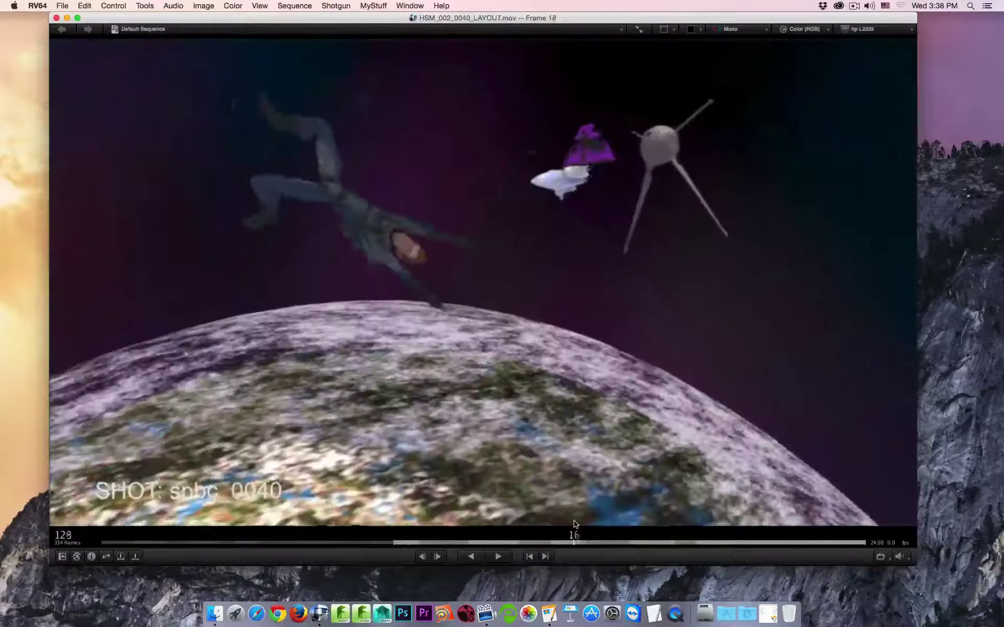
{"action": "key", "text": "bracketright"}
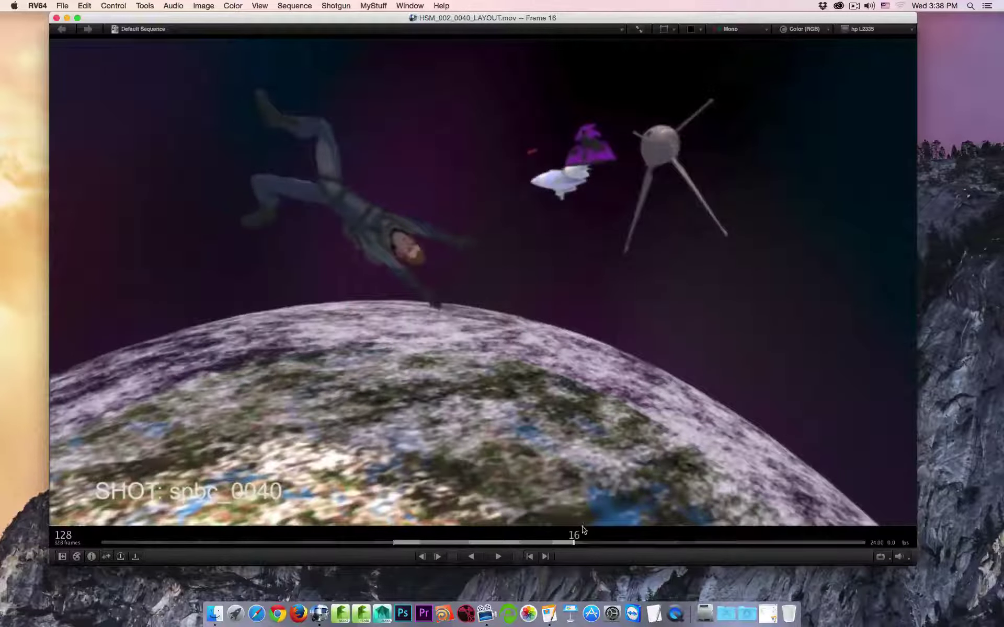
Scrub through the marked range, then settle on frame 23 of HSM_002_0020_LAYOUT.mov.
{"action": "left_click_drag", "start_coordinate": [541, 541], "coordinate": [481, 542]}
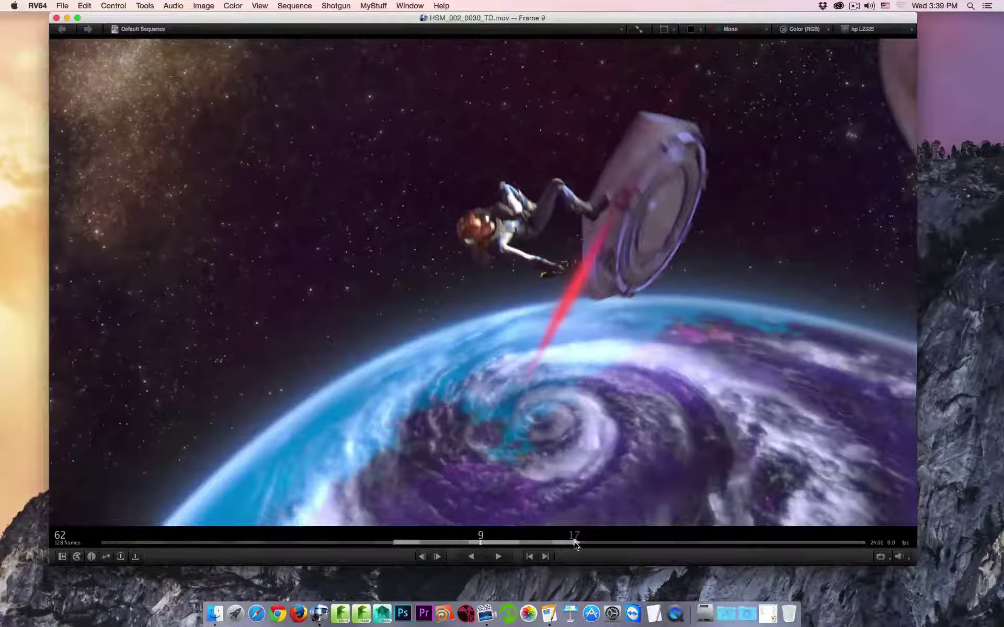
{"action": "left_click_drag", "start_coordinate": [576, 546], "coordinate": [641, 545]}
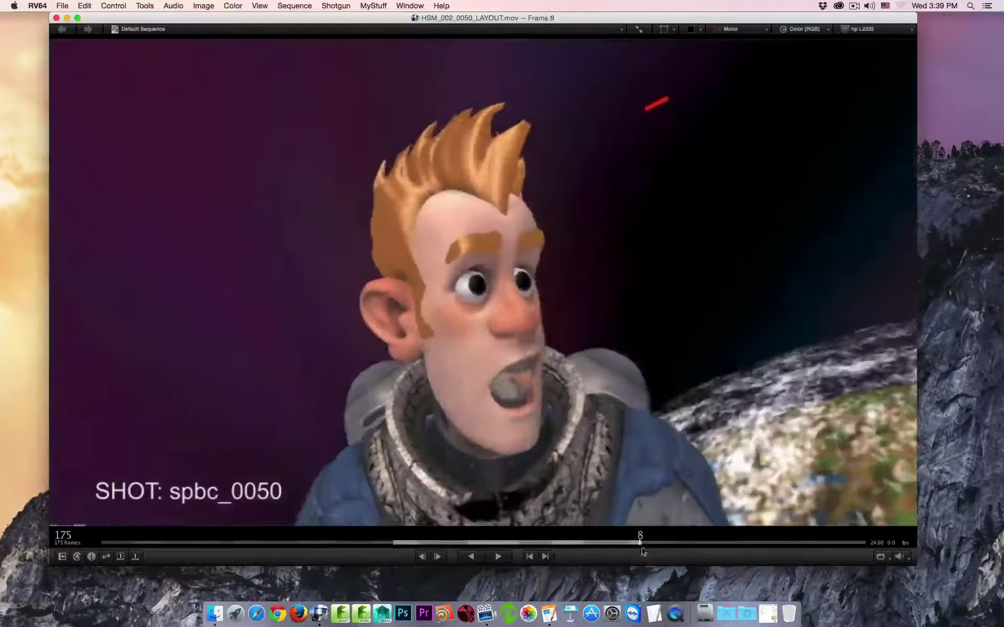
{"action": "left_click", "coordinate": [365, 544]}
{"action": "left_click_drag", "start_coordinate": [365, 544], "coordinate": [330, 544]}
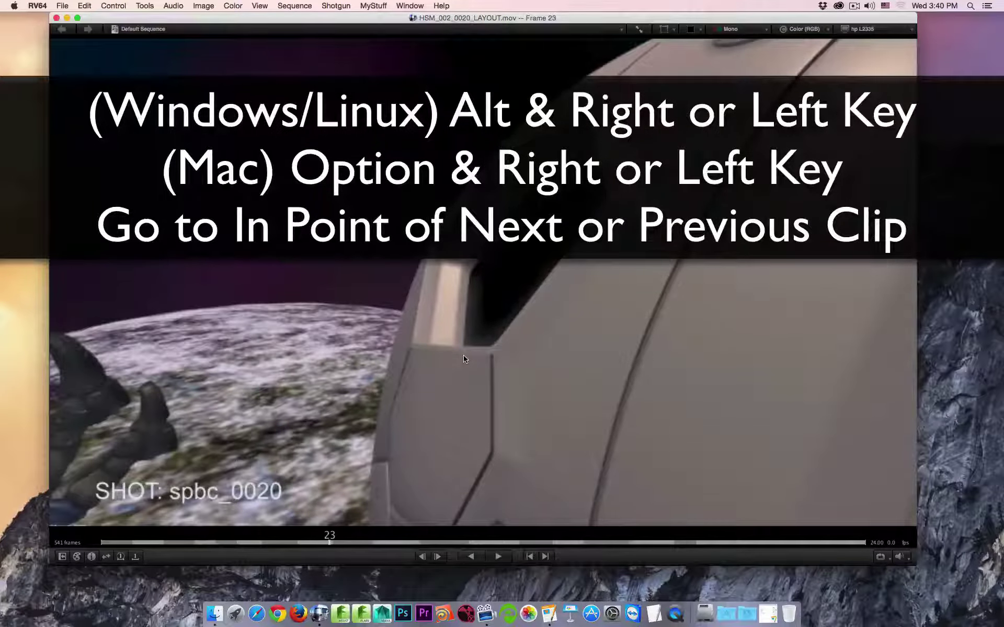
Jump forward three clip starts, then back three, landing on frame 1 of HSM_002_0030_TD.mov.
{"action": "key", "text": "alt+Right"}
{"action": "key", "text": "alt+Right"}
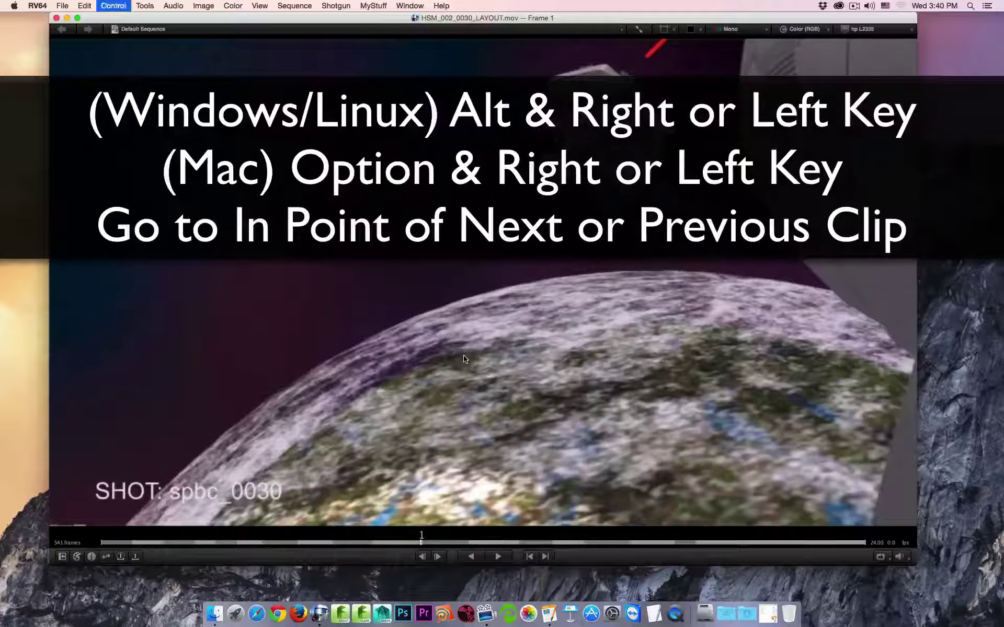
{"action": "key", "text": "alt+Right"}
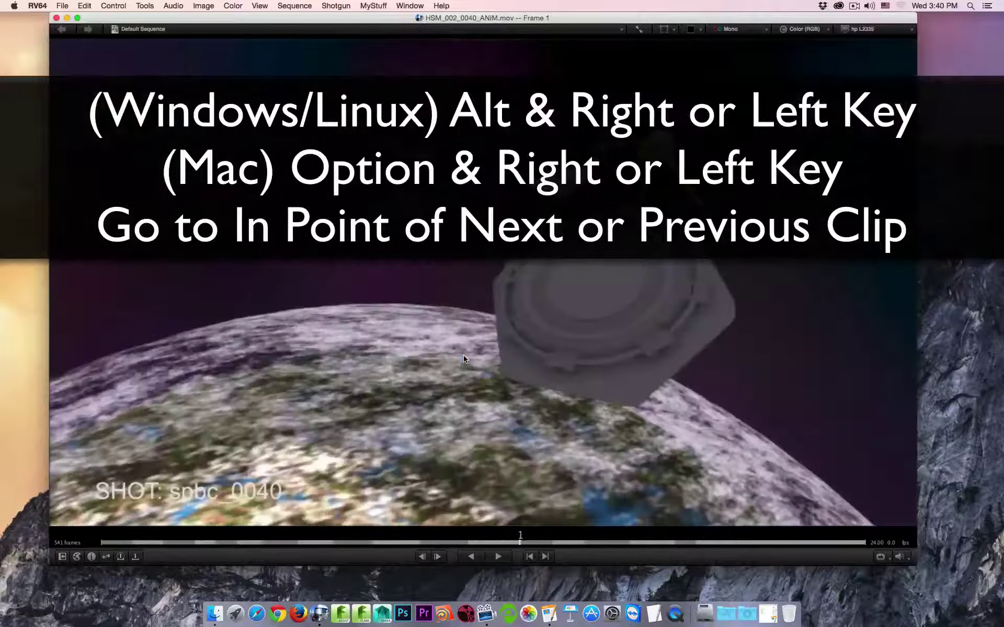
{"action": "key", "text": "alt+Right"}
{"action": "key", "text": "alt+Right"}
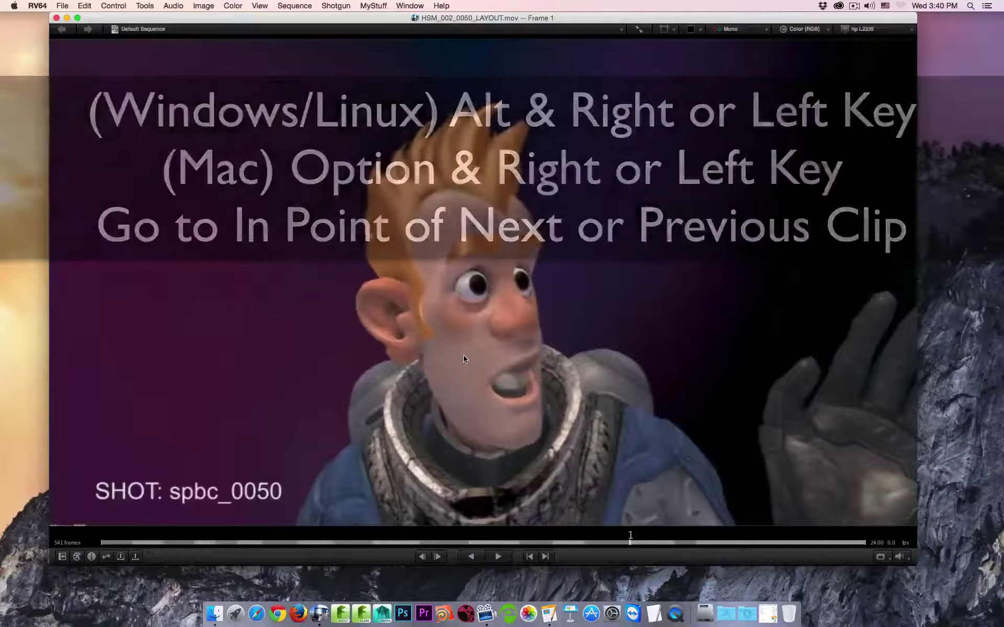
{"action": "key", "text": "alt+Left"}
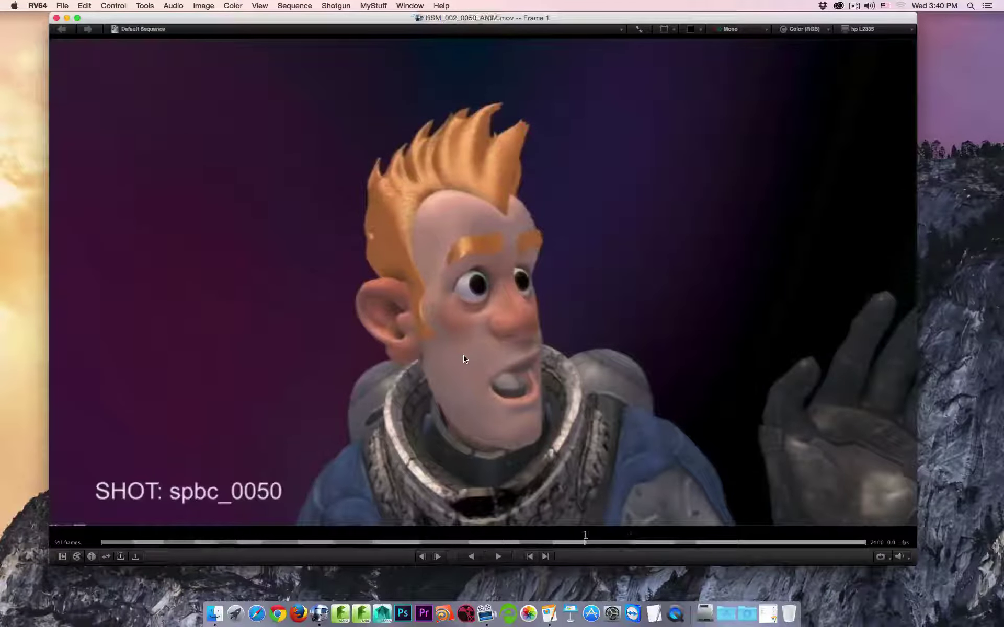
{"action": "key", "text": "alt+Left"}
{"action": "key", "text": "alt+Left"}
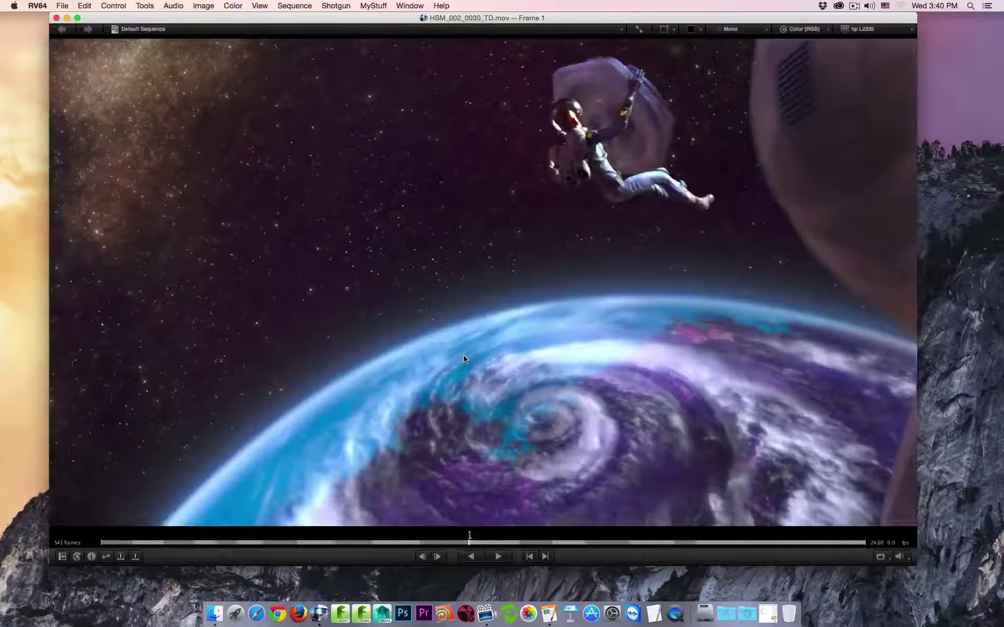
{"action": "key", "text": "alt+Left"}
{"action": "key", "text": "alt+Left"}
{"action": "key", "text": "alt+Left"}
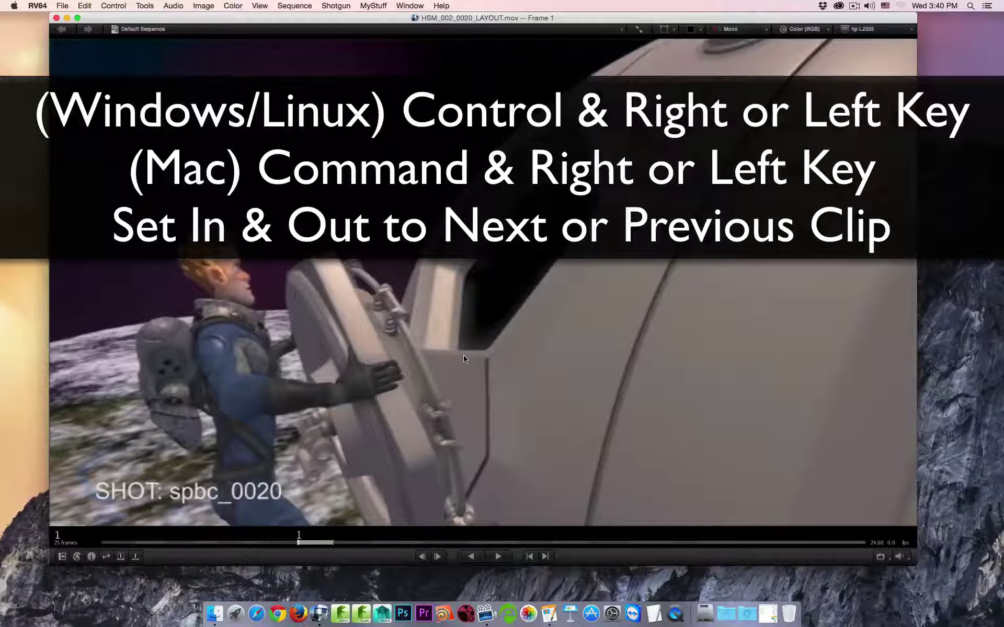
Move the in/out range to the next clip, then back two clips to HSM_002_0020_LAYOUT.mov.
{"action": "key", "text": "super+Right"}
{"action": "key", "text": "super+Right"}
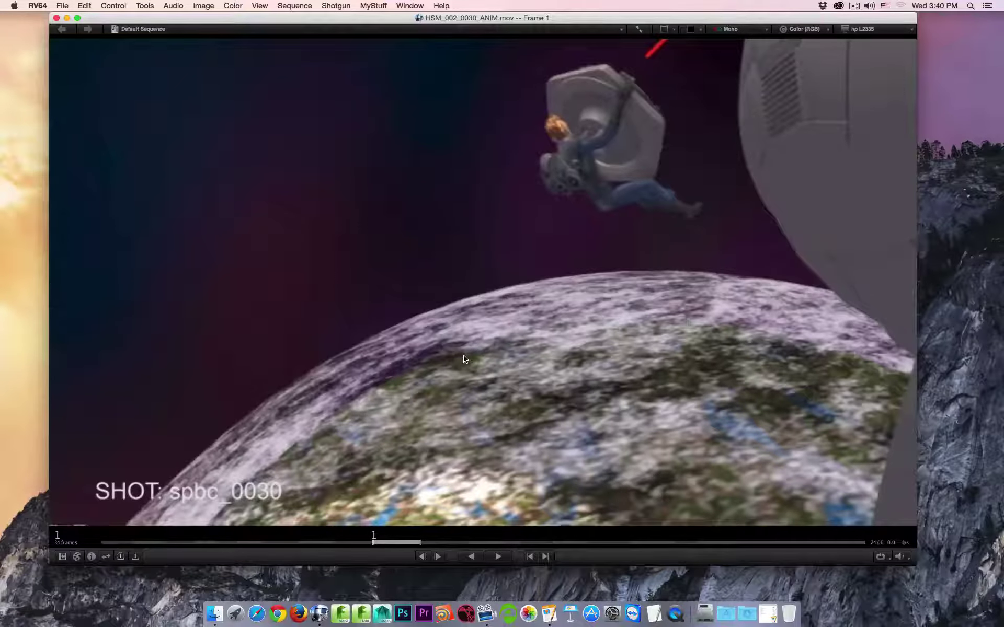
{"action": "key", "text": "Page_Up"}
{"action": "key", "text": "Page_Up"}
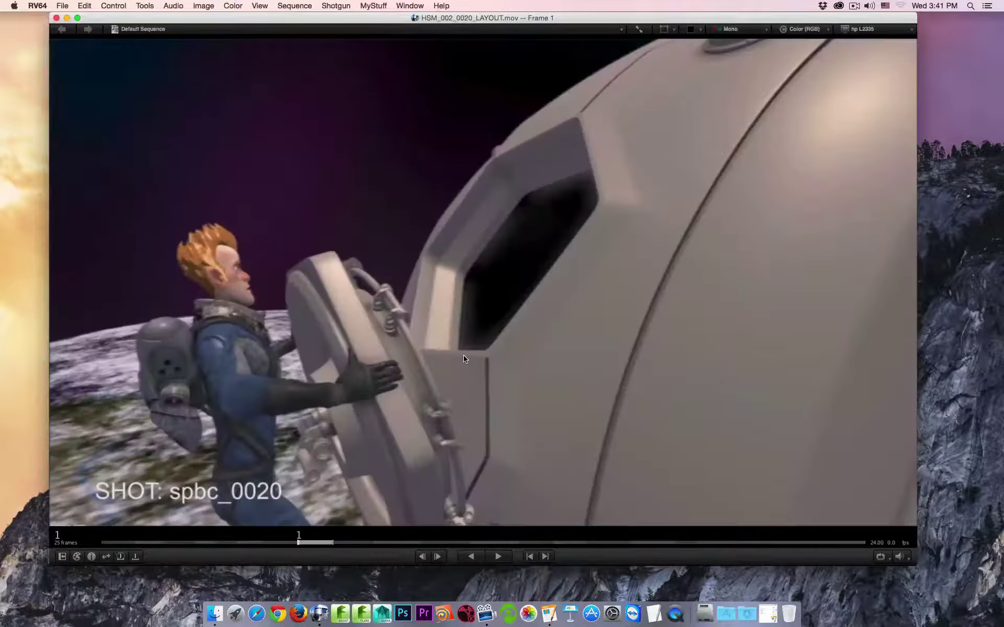
{"action": "key", "text": "Page_Up"}
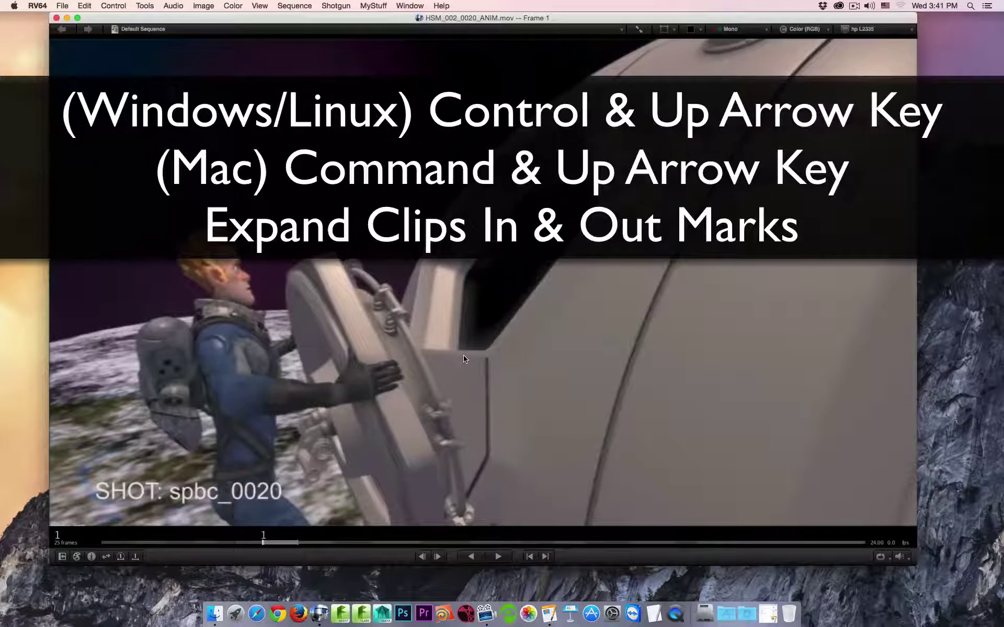
Expand the in/out marks onto neighbouring clips, then shrink them back one clip at a time.
{"action": "key", "text": "super+Up"}
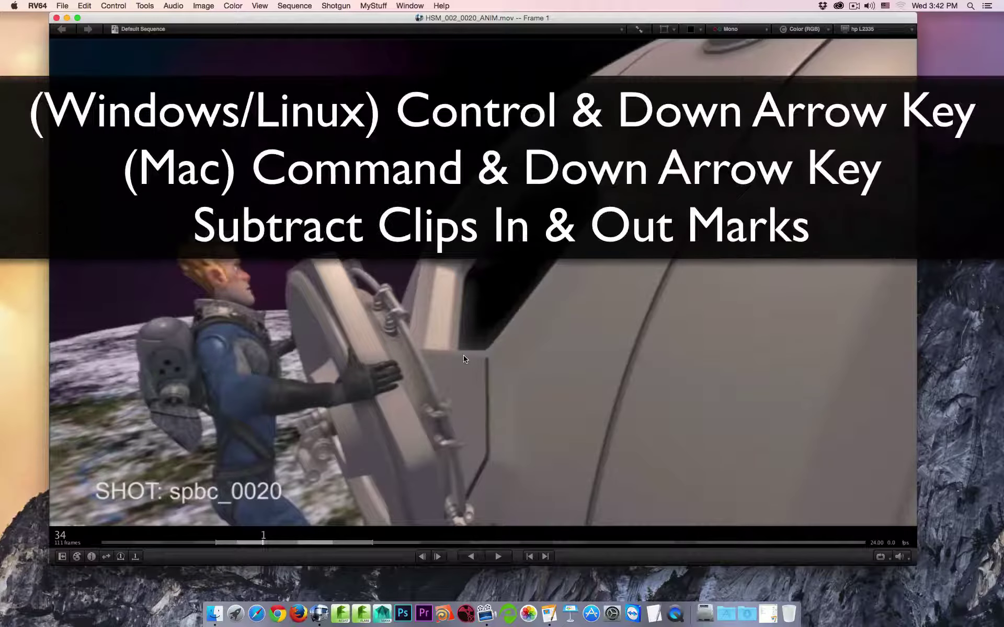
{"action": "key", "text": "super+Down"}
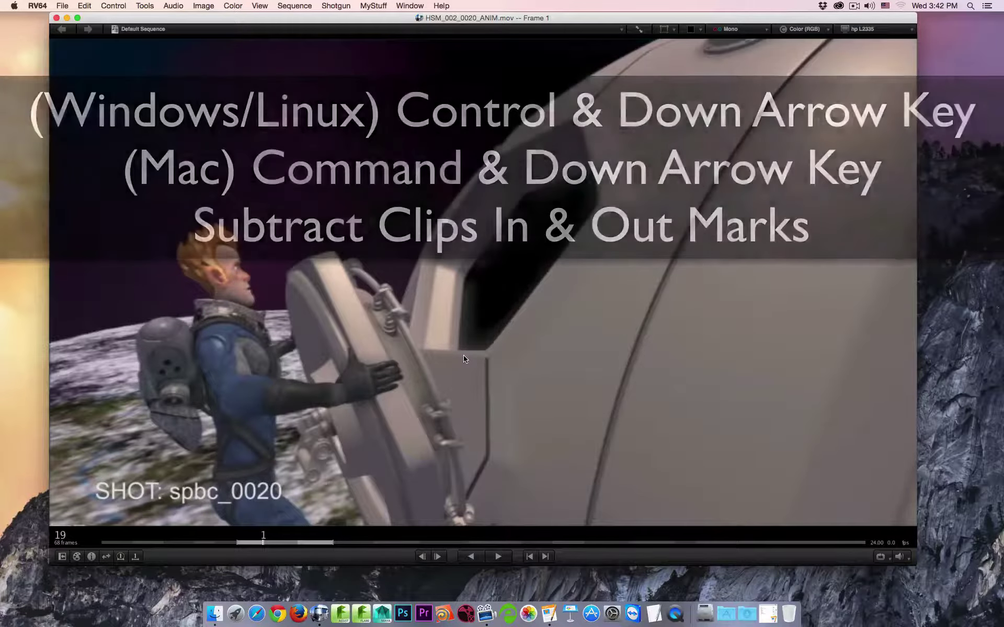
{"action": "key", "text": "["}
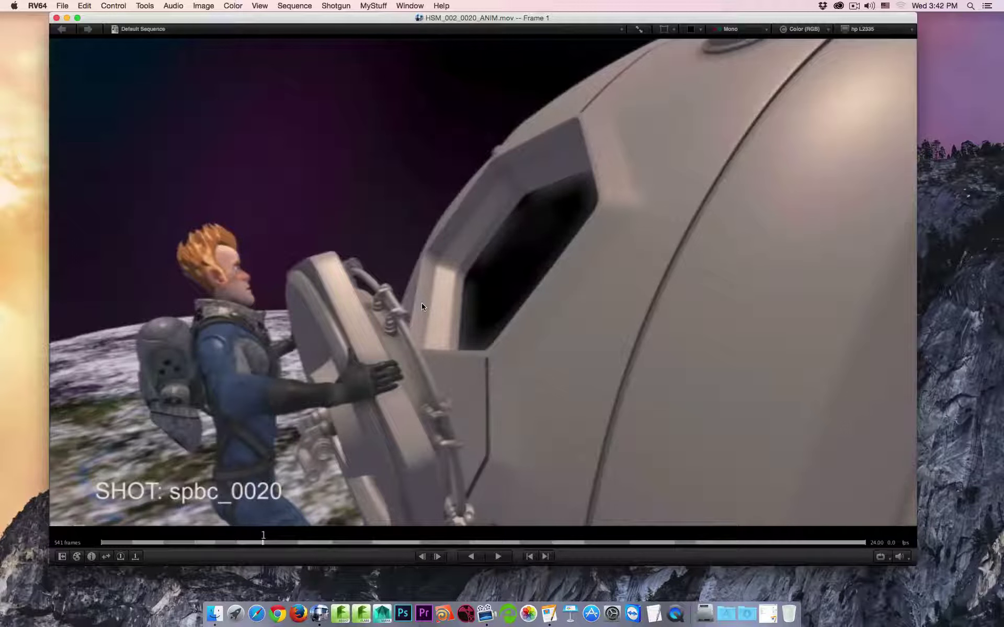
Browse the Edit and Color menus, scrub shots 0020 through 0015, then play all 541 frames.
{"action": "left_click", "coordinate": [86, 7]}
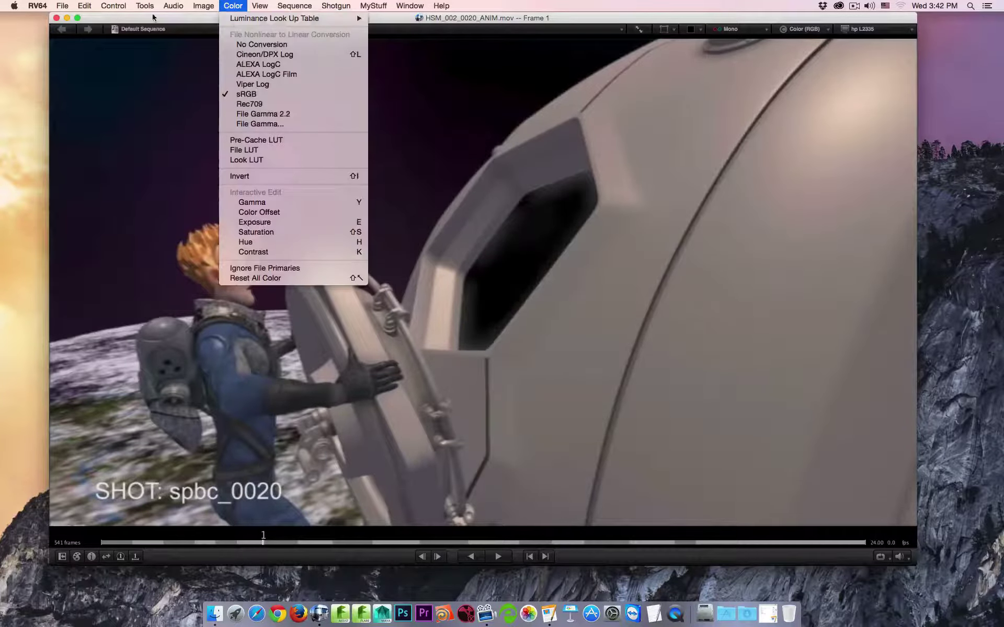
{"action": "mouse_move", "coordinate": [231, 10]}
{"action": "left_click", "coordinate": [181, 20]}
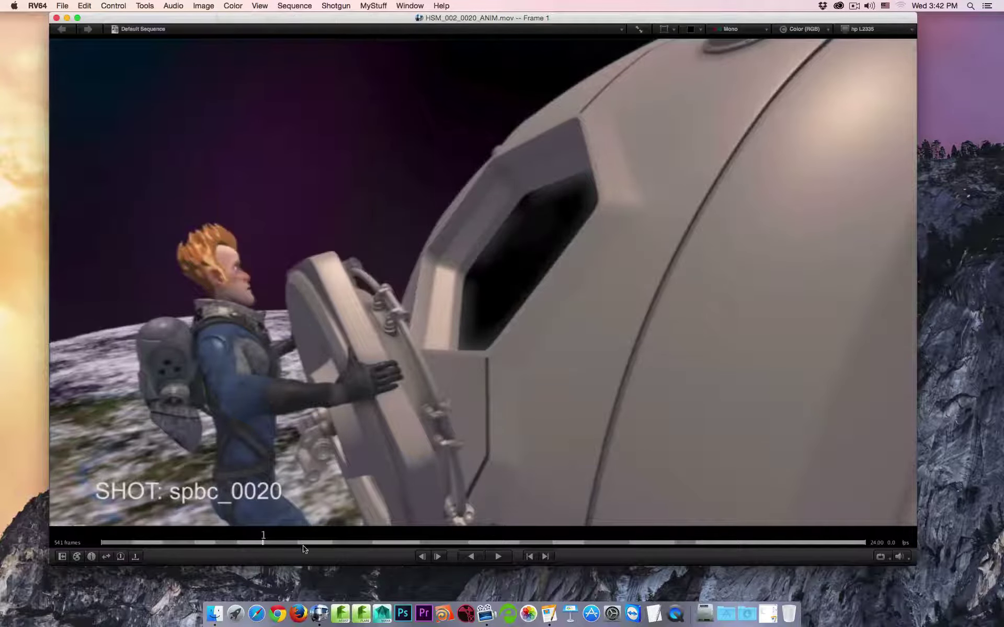
{"action": "mouse_move", "coordinate": [131, 542]}
{"action": "left_mouse_down"}
{"action": "mouse_move", "coordinate": [220, 542]}
{"action": "mouse_move", "coordinate": [144, 543]}
{"action": "left_mouse_up"}
{"action": "key", "text": "space"}
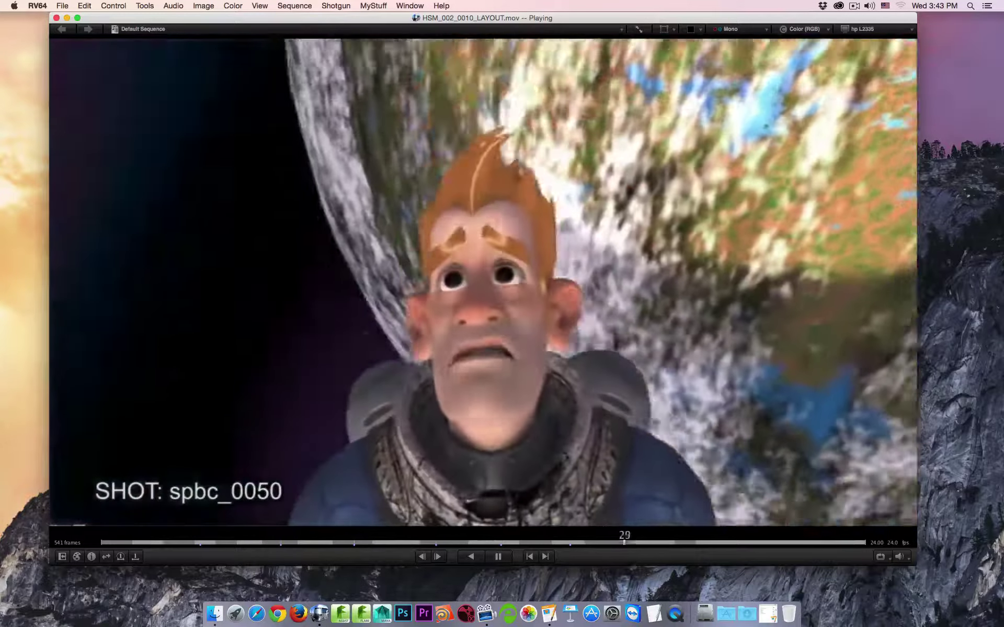
Stop at frame 17 of the 0010 TD clip, set an in/out range, and step it to HSM_002_0015_ANIM.mov.
{"action": "key", "text": "space"}
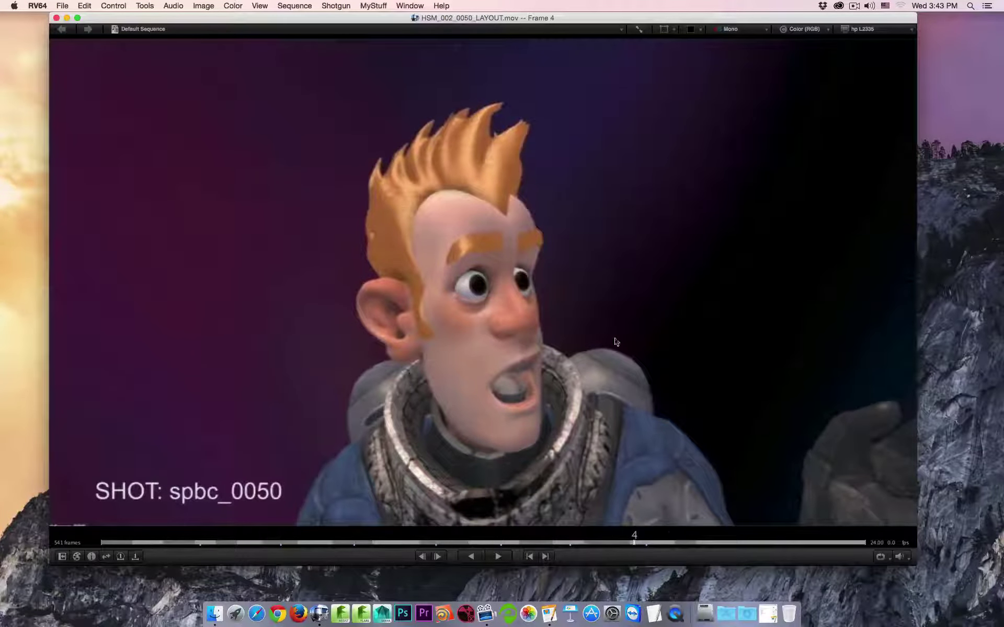
{"action": "left_click", "coordinate": [187, 543]}
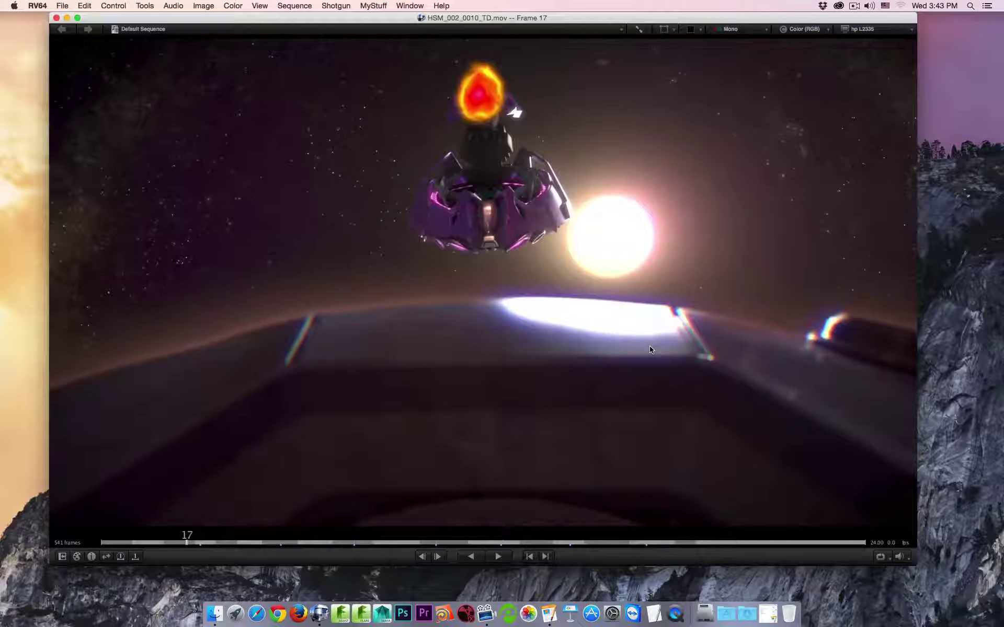
{"action": "key", "text": "]"}
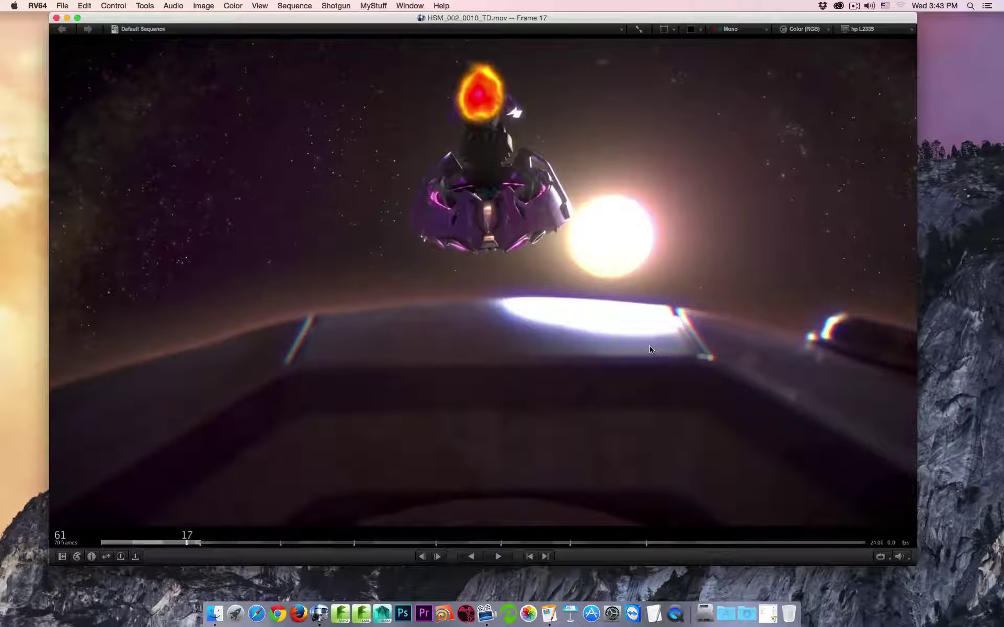
{"action": "key", "text": "Page_Down"}
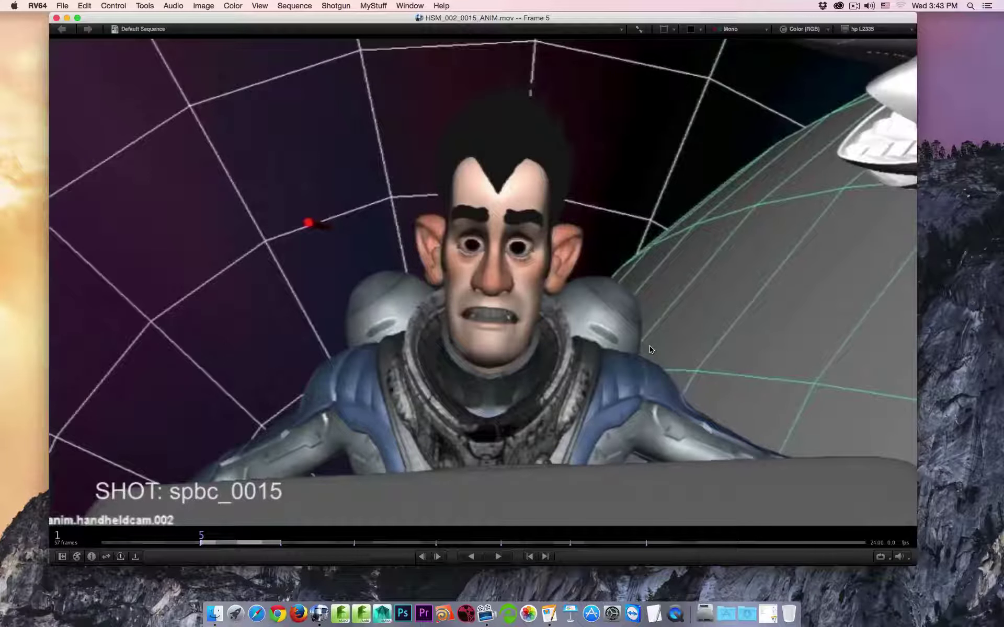
{"action": "key", "text": "ctrl+Right"}
{"action": "key", "text": "ctrl+Right"}
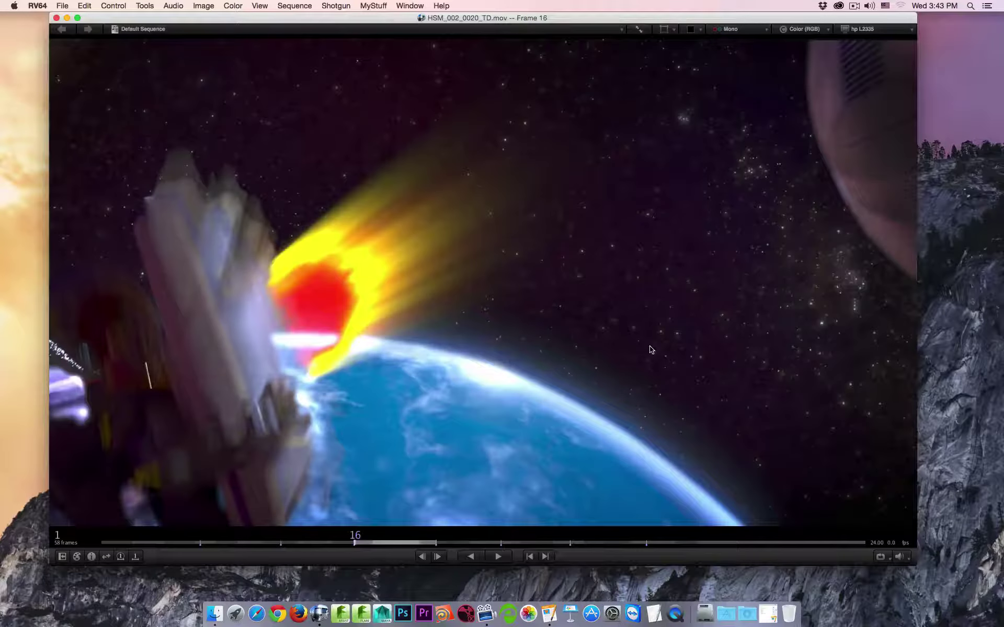
{"action": "key", "text": "ctrl+Right"}
{"action": "key", "text": "ctrl+Right"}
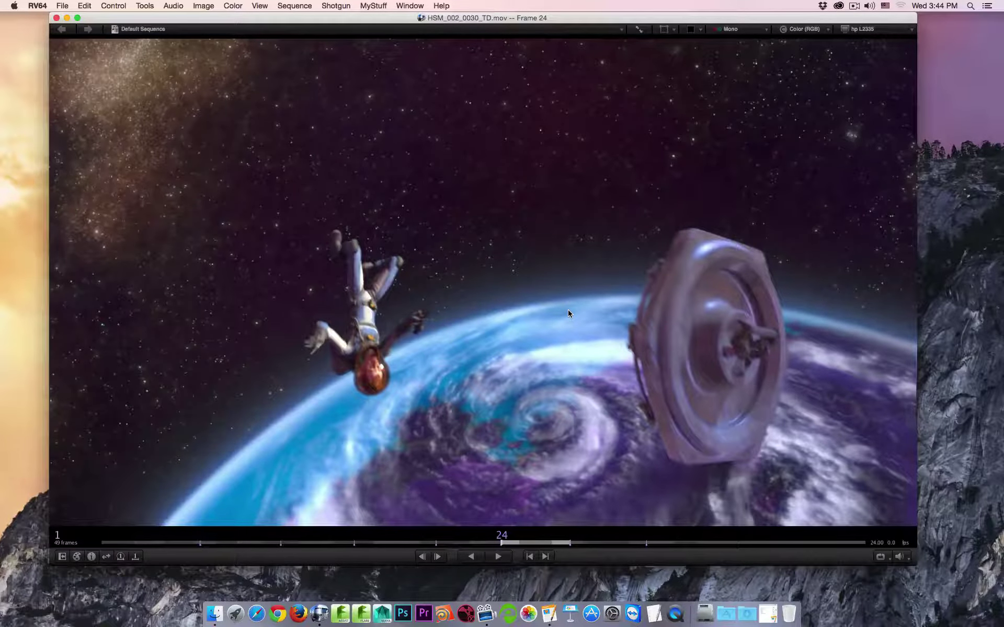
{"action": "key", "text": "Page_Up"}
{"action": "key", "text": "Page_Up"}
{"action": "key", "text": "Page_Up"}
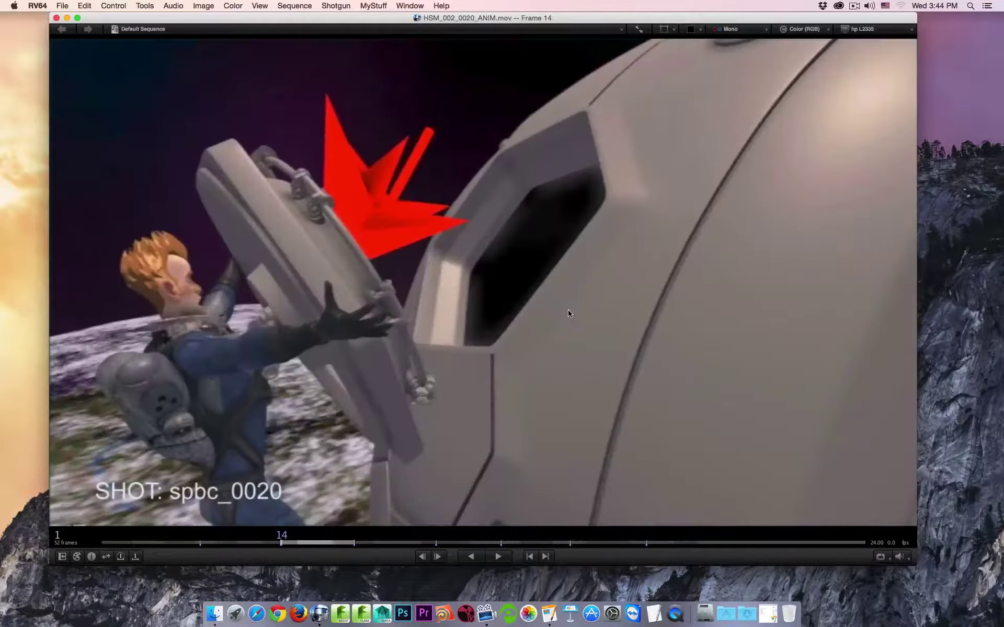
{"action": "key", "text": "Page_Up"}
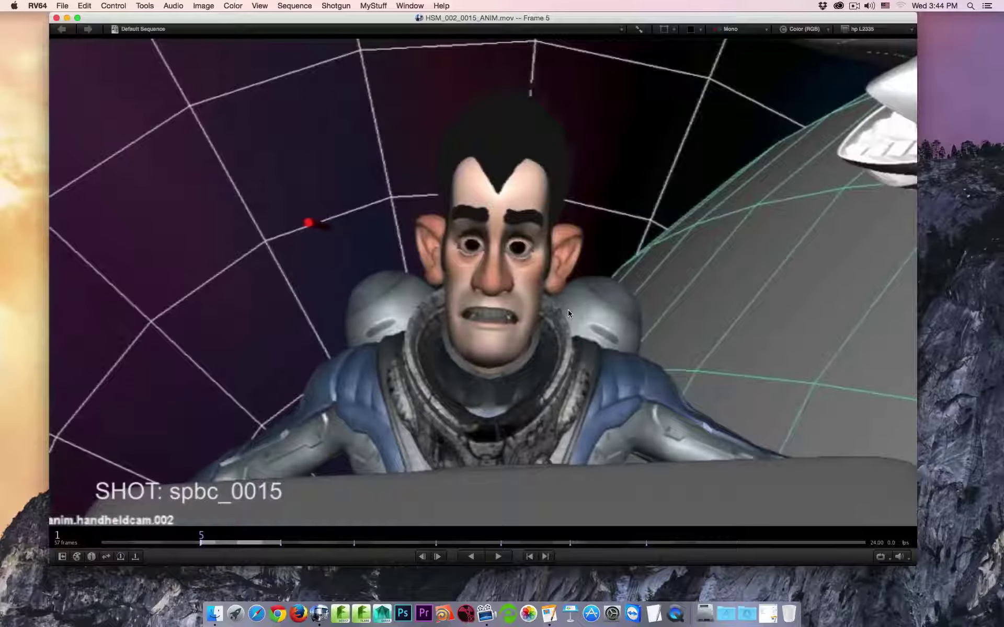